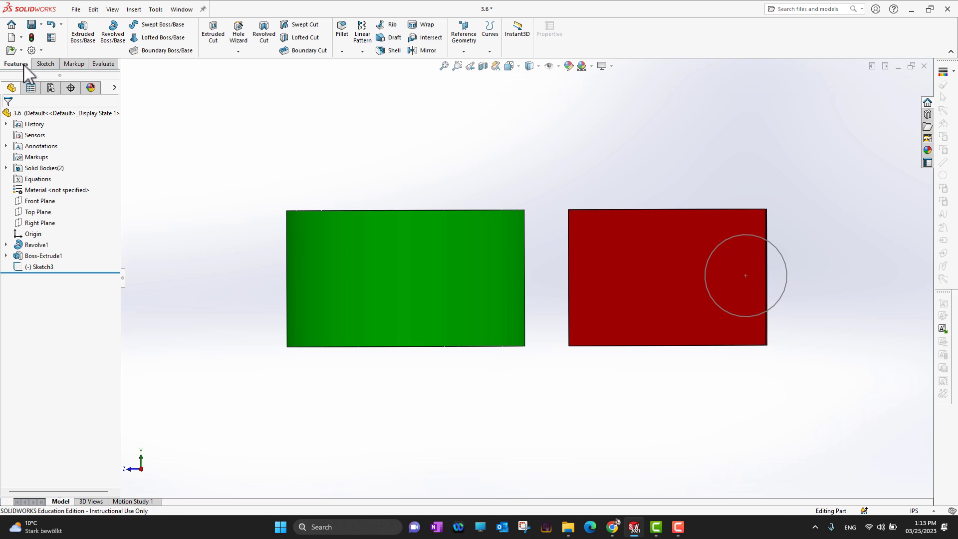
- Add a vertical construction line to Sketch3, starting at the origin and extending above the green cylinder, and exit the sketch
{"action": "left_click", "coordinate": [268, 44]}
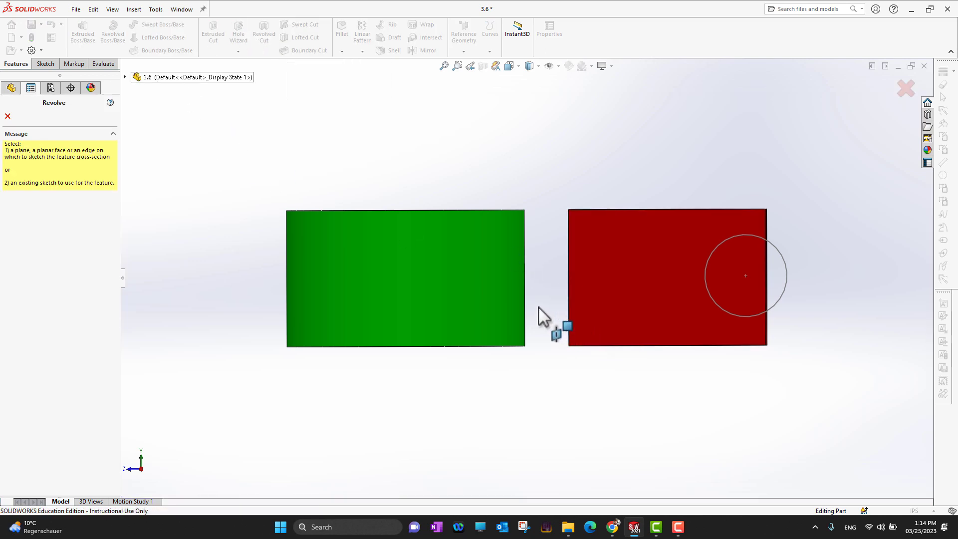
{"action": "left_click", "coordinate": [7, 115]}
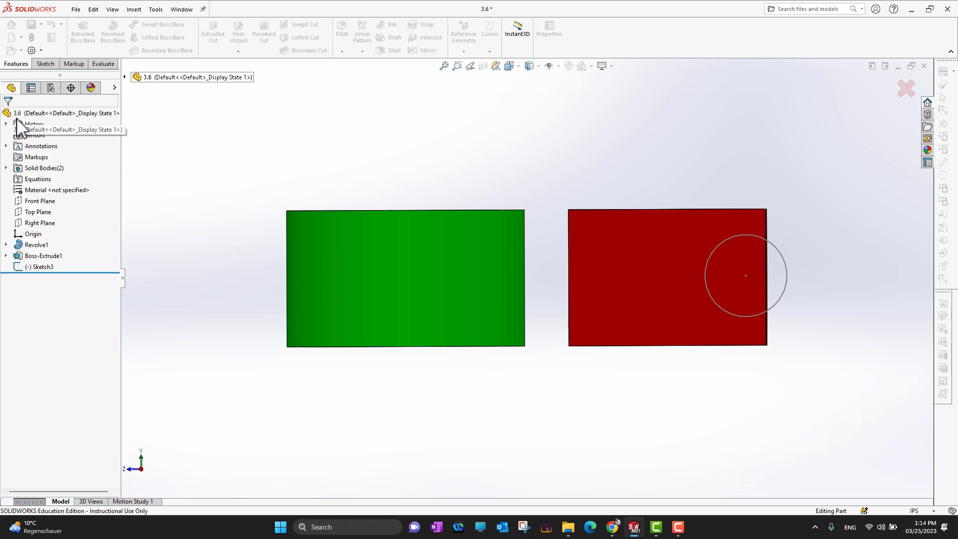
{"action": "left_click", "coordinate": [40, 268]}
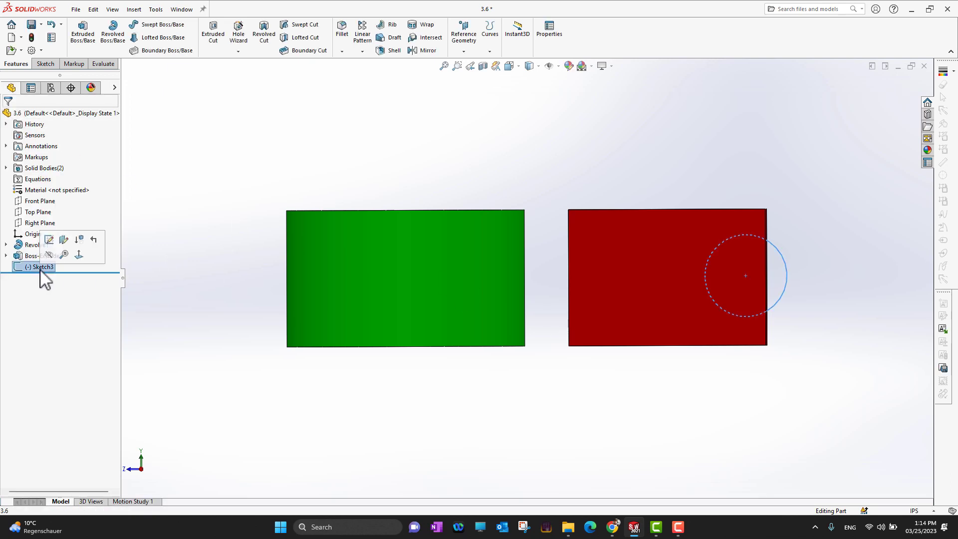
{"action": "left_click", "coordinate": [49, 239]}
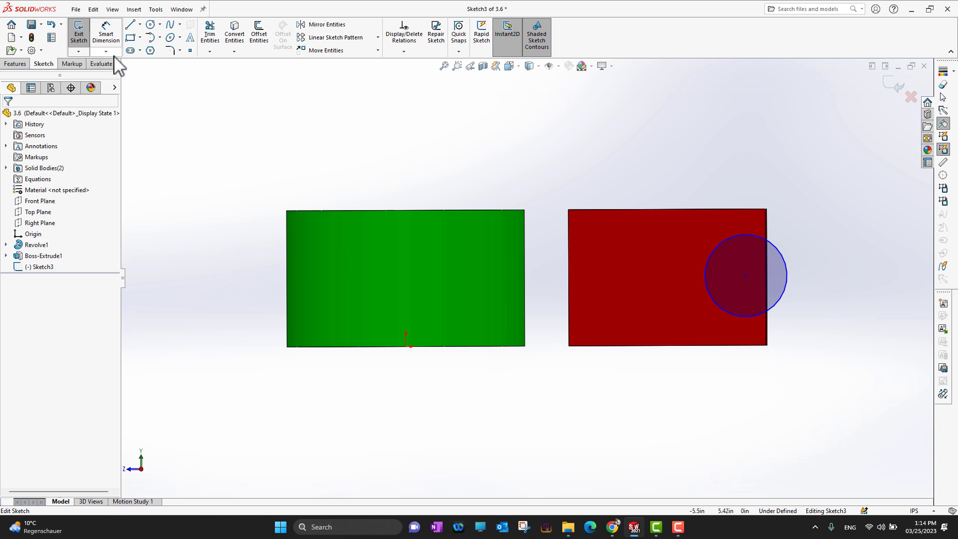
{"action": "left_click", "coordinate": [140, 23]}
{"action": "left_click", "coordinate": [150, 50]}
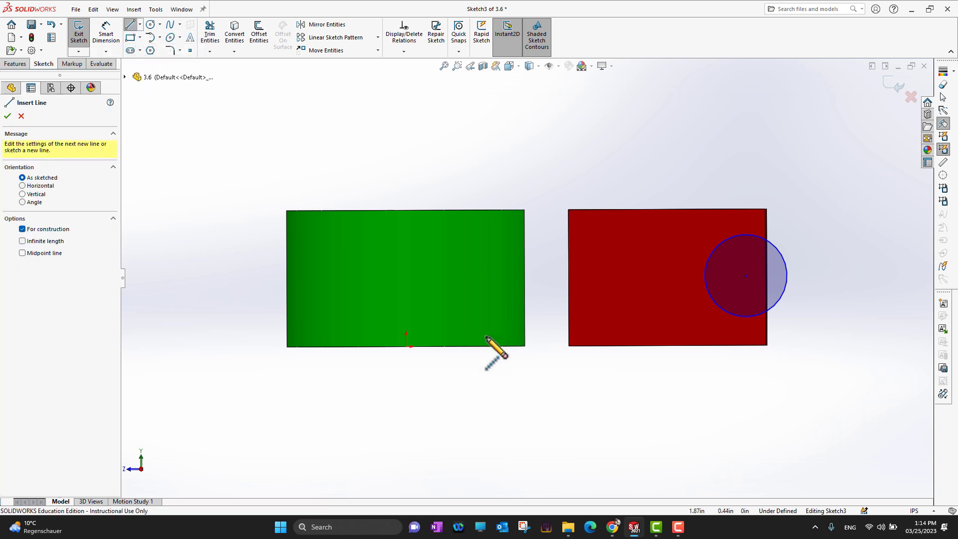
{"action": "left_click", "coordinate": [405, 346]}
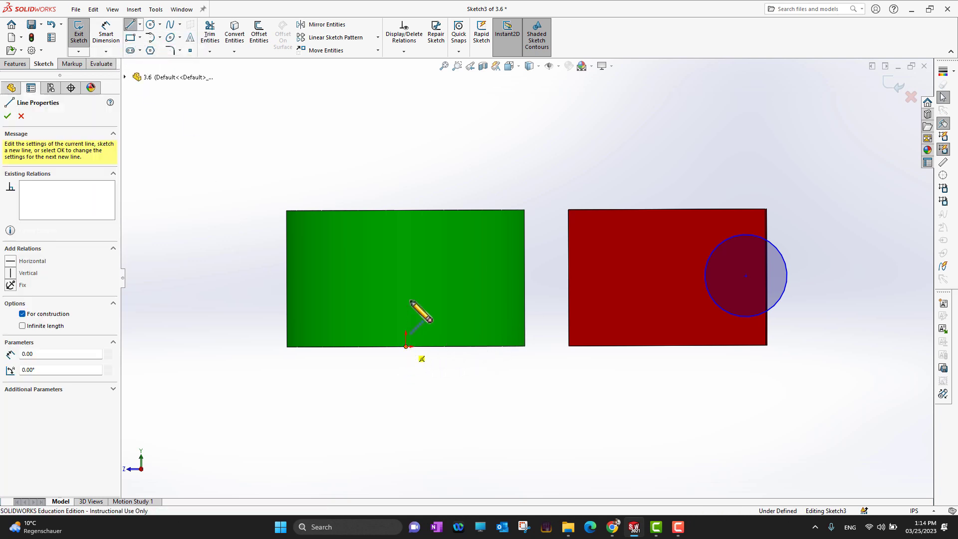
{"action": "left_click", "coordinate": [406, 132]}
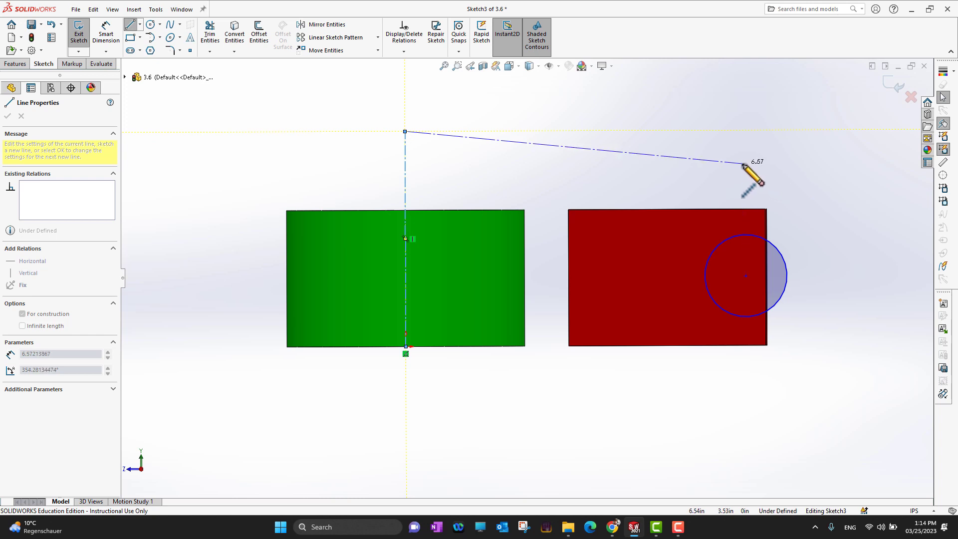
{"action": "key", "text": "Escape"}
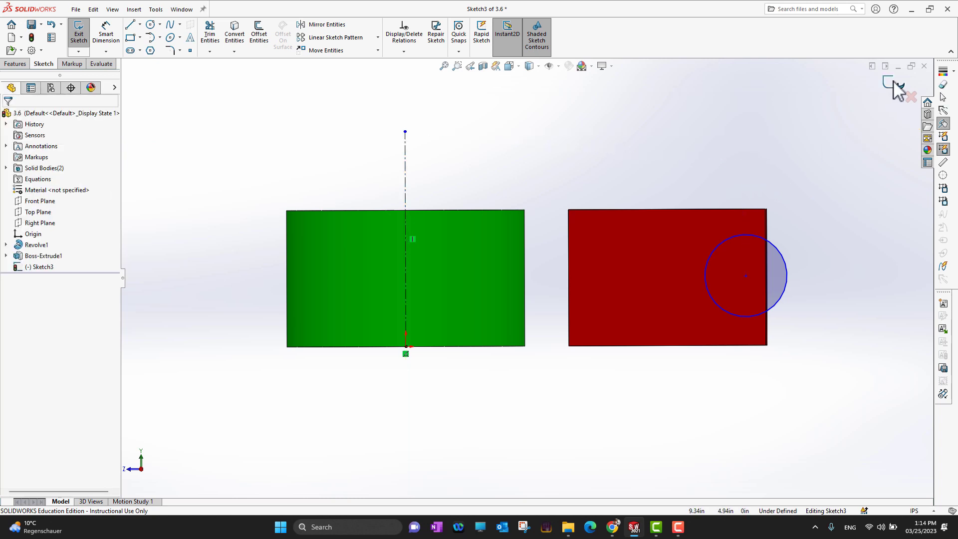
{"action": "left_click", "coordinate": [897, 89]}
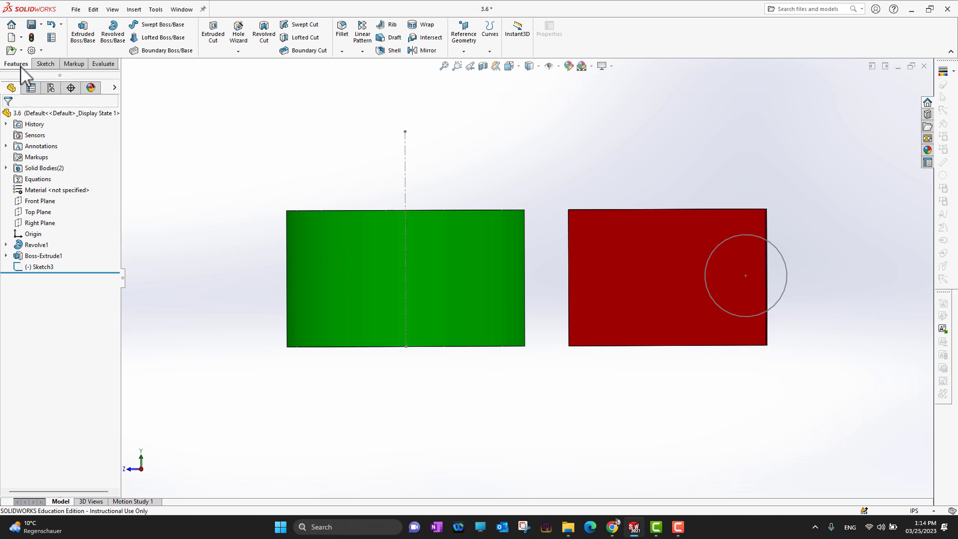
- Create a revolved cut from Sketch3, turning the circle 360 degrees about the vertical centerline, with automatically selected bodies
{"action": "left_click", "coordinate": [261, 41]}
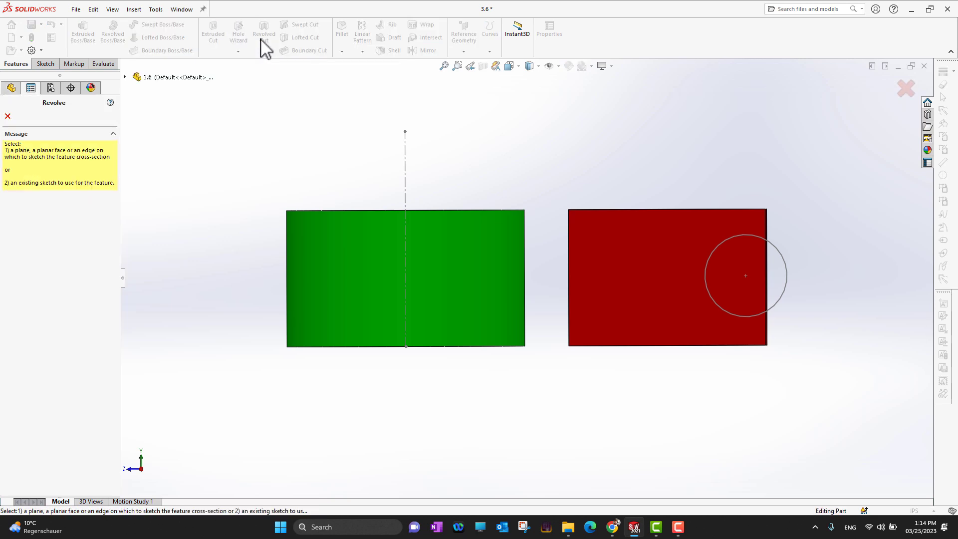
{"action": "left_click", "coordinate": [8, 116]}
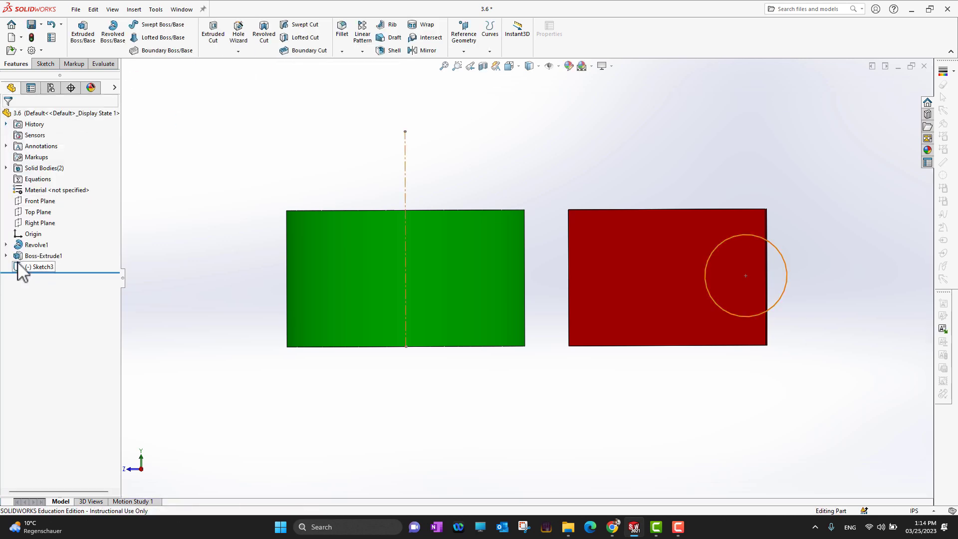
{"action": "left_click", "coordinate": [31, 267]}
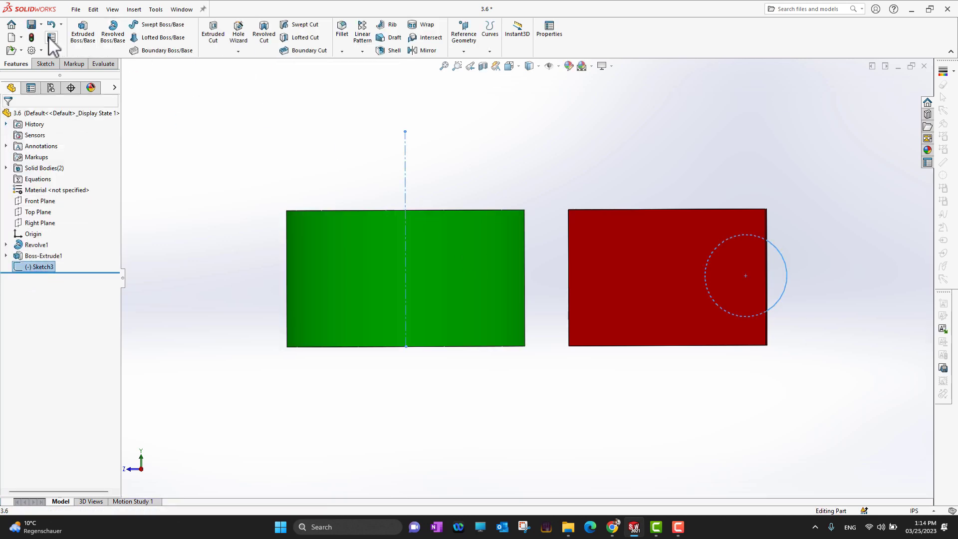
{"action": "left_click", "coordinate": [261, 41]}
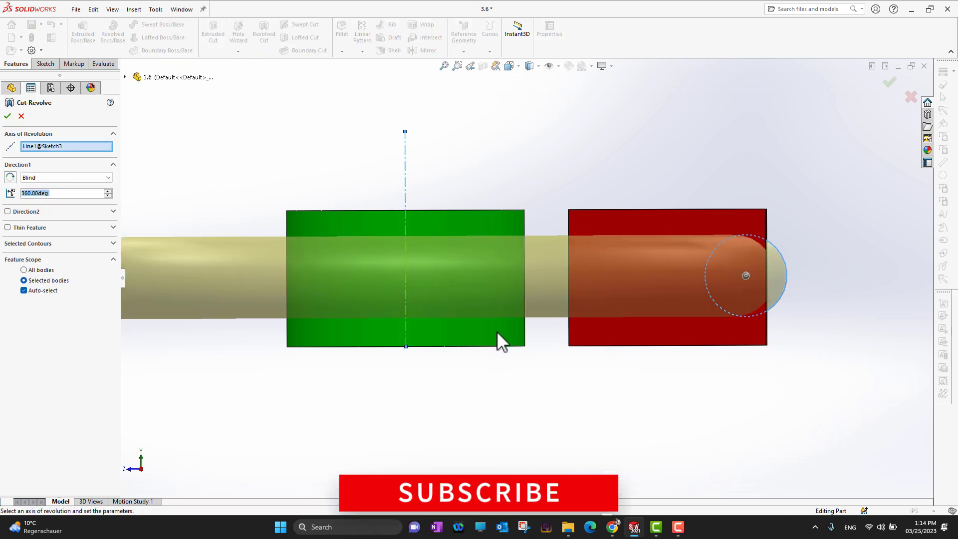
{"action": "scroll", "coordinate": [519, 405], "scroll_direction": "up", "scroll_amount": 2}
{"action": "middle_click_drag", "start_coordinate": [514, 400], "coordinate": [541, 429]}
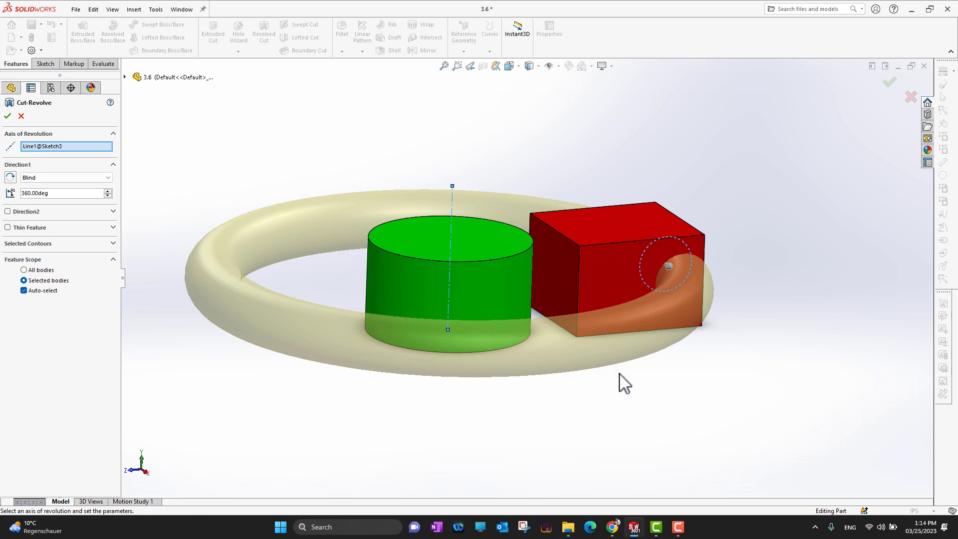
{"action": "middle_click_drag", "start_coordinate": [676, 442], "coordinate": [661, 464]}
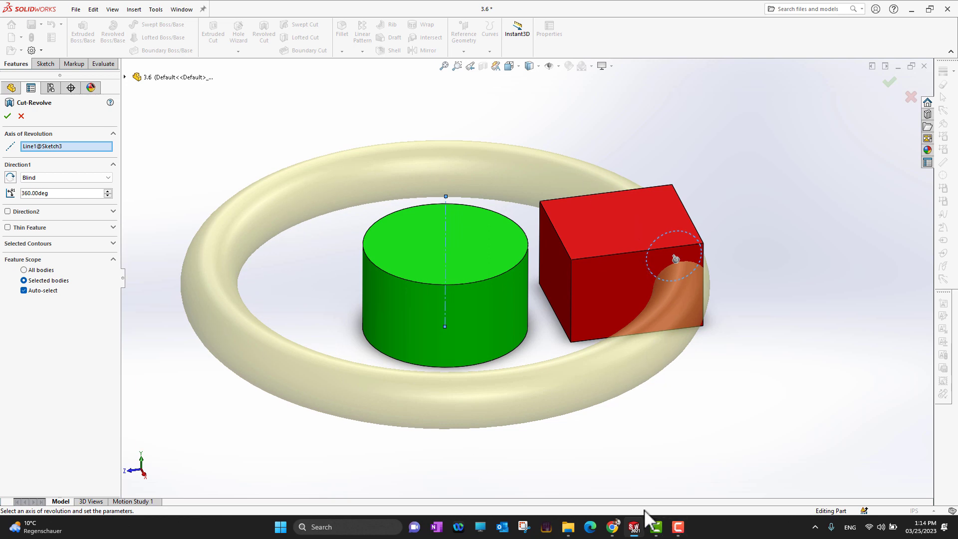
{"action": "middle_click_drag", "start_coordinate": [697, 491], "coordinate": [686, 422]}
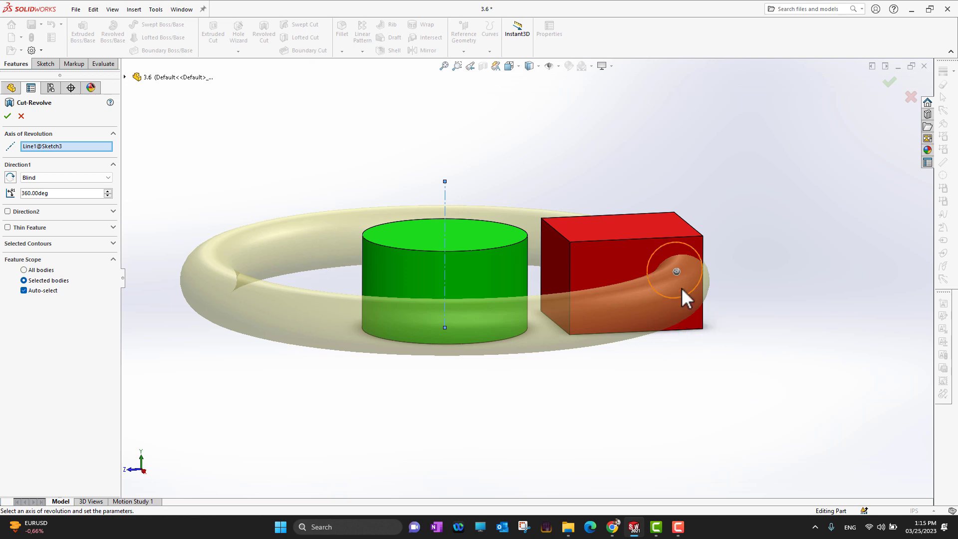
{"action": "left_click", "coordinate": [8, 117]}
{"action": "middle_click_drag", "start_coordinate": [675, 403], "coordinate": [657, 366]}
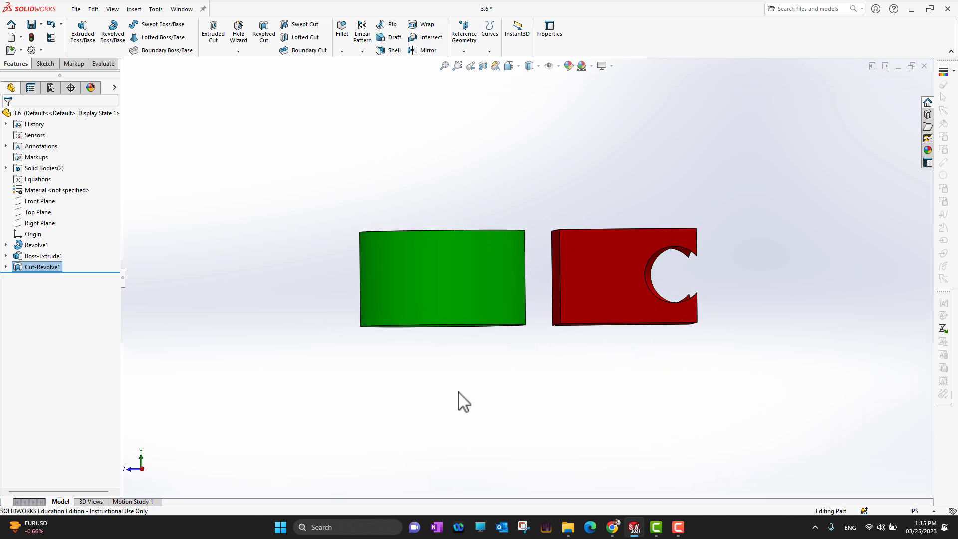
{"action": "key", "text": "space"}
{"action": "left_click", "coordinate": [447, 353]}
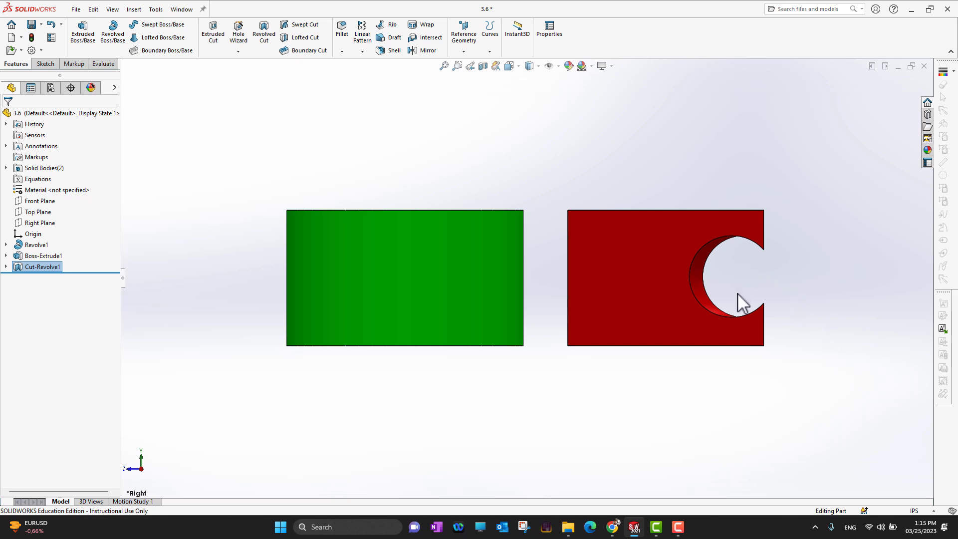
{"action": "middle_click_drag", "start_coordinate": [839, 350], "coordinate": [767, 382]}
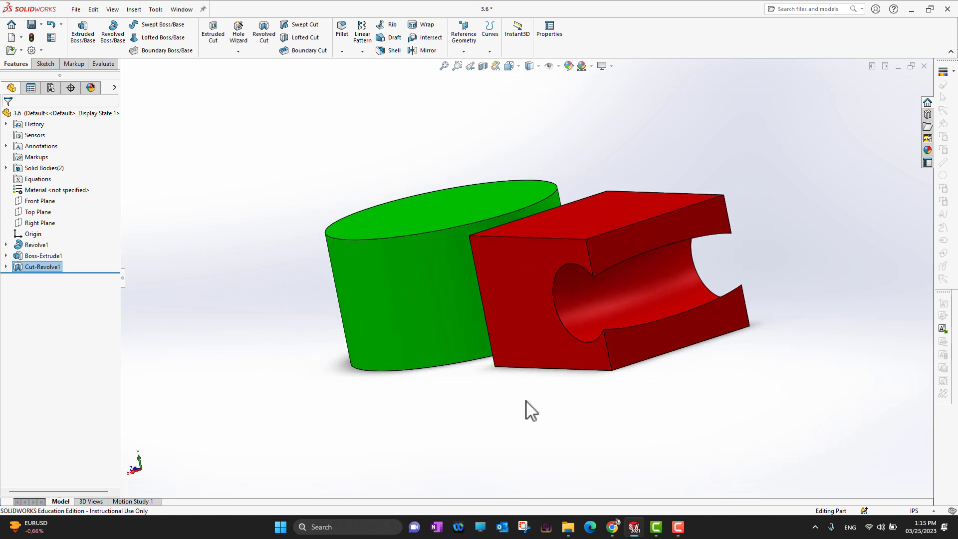
{"action": "middle_click_drag", "start_coordinate": [526, 406], "coordinate": [548, 413]}
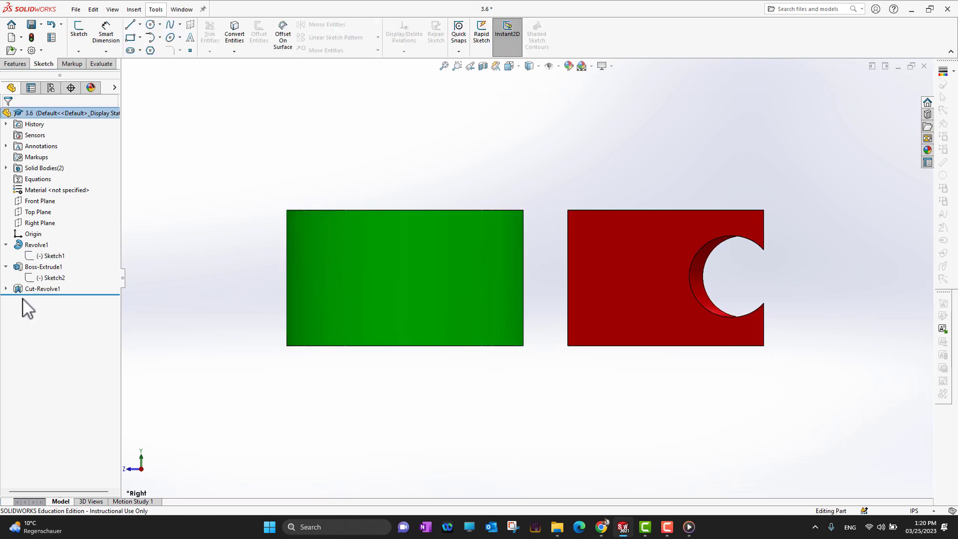
- Edit Sketch3 to add a closed triangle across the cylinder's edge facing the block, with a vertical side of about 0.99 in and its tip inside the cylinder
{"action": "left_click", "coordinate": [6, 289]}
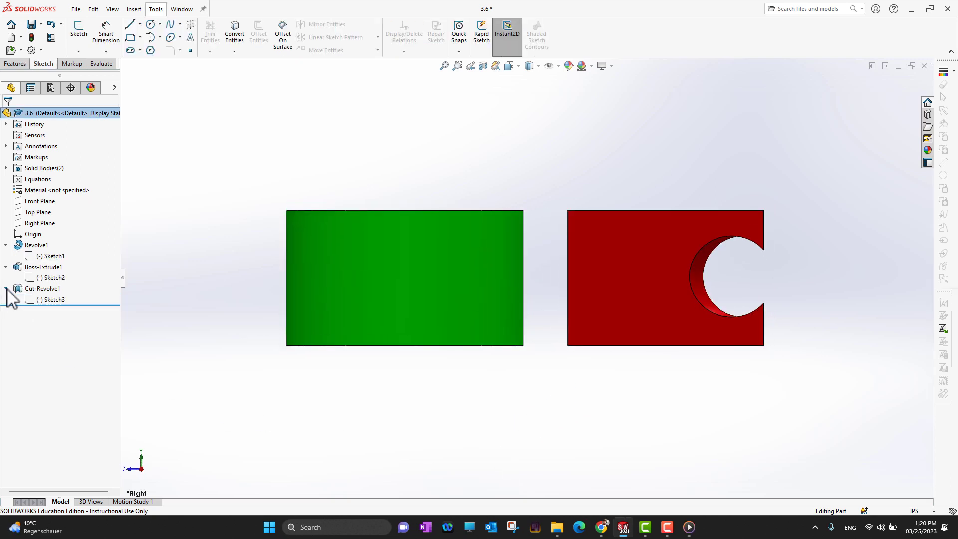
{"action": "left_click", "coordinate": [39, 300]}
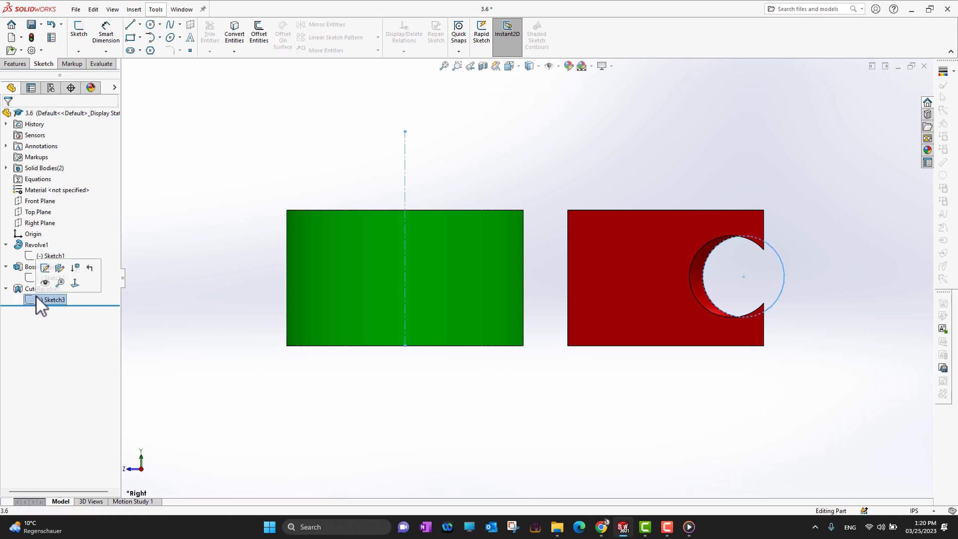
{"action": "left_click", "coordinate": [44, 269]}
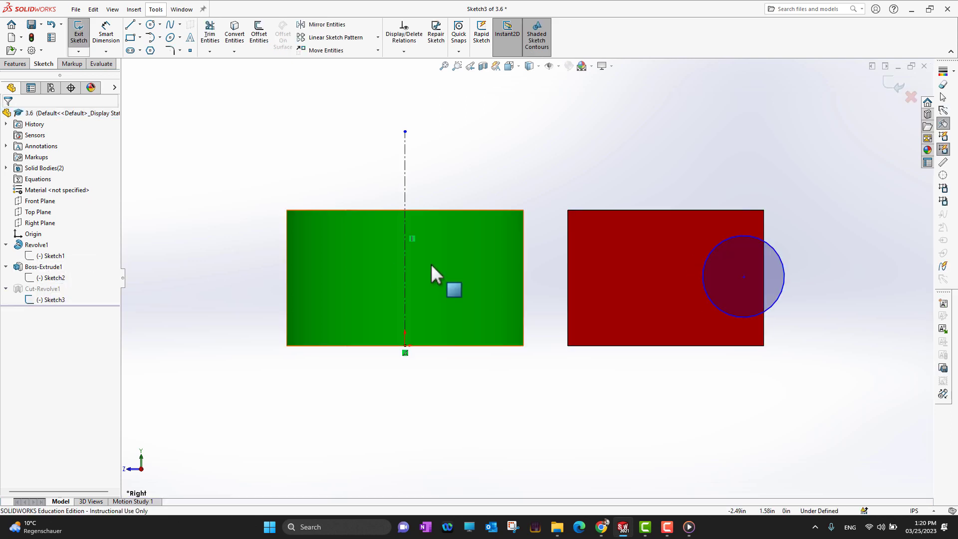
{"action": "left_click", "coordinate": [132, 25]}
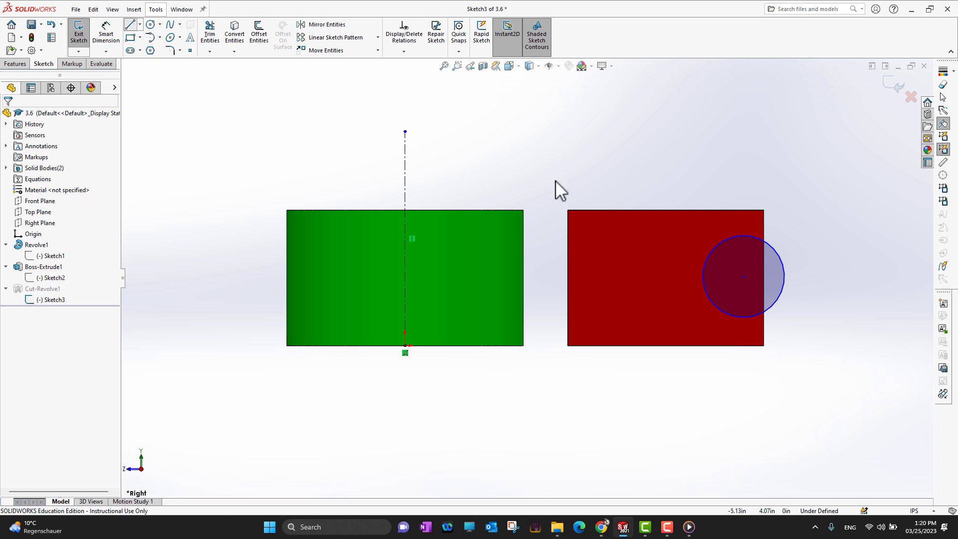
{"action": "left_click", "coordinate": [536, 251]}
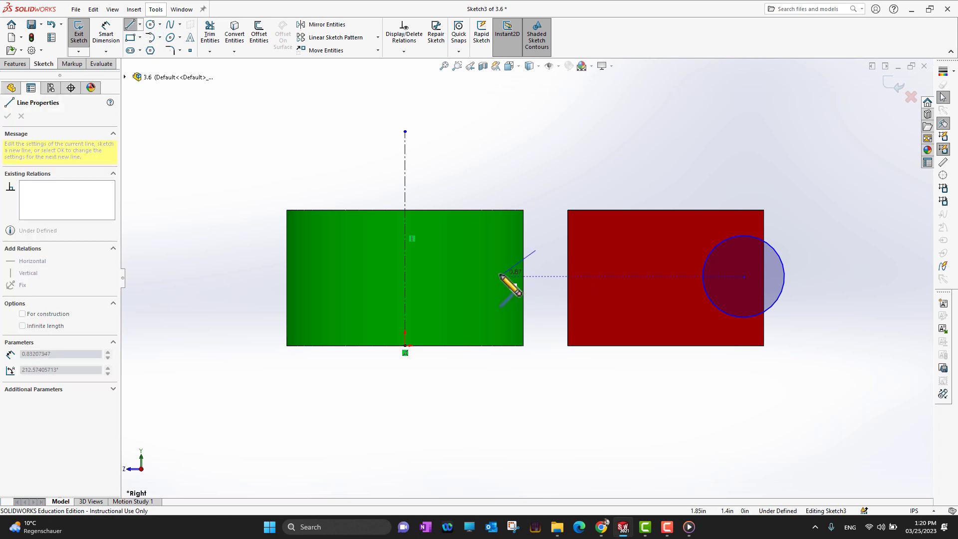
{"action": "left_click", "coordinate": [486, 277]}
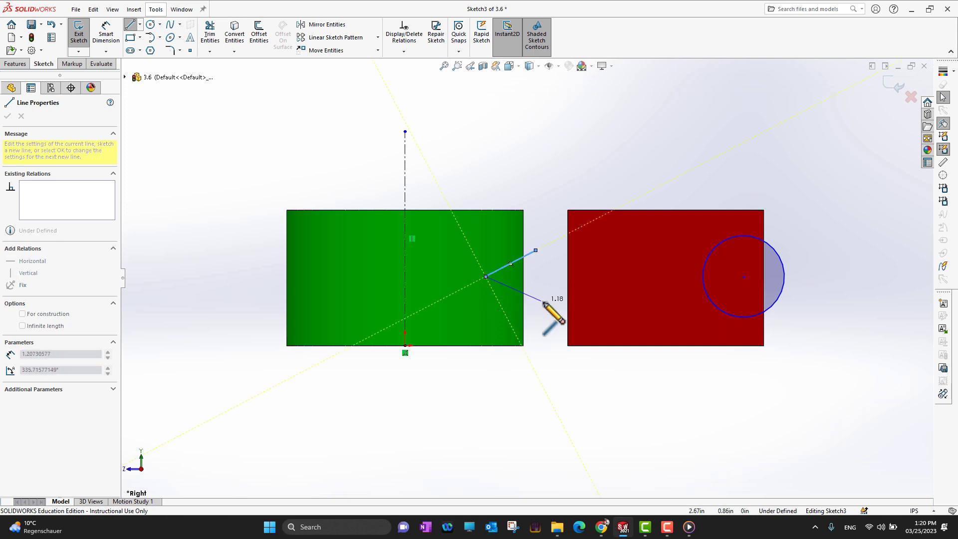
{"action": "left_click", "coordinate": [535, 301]}
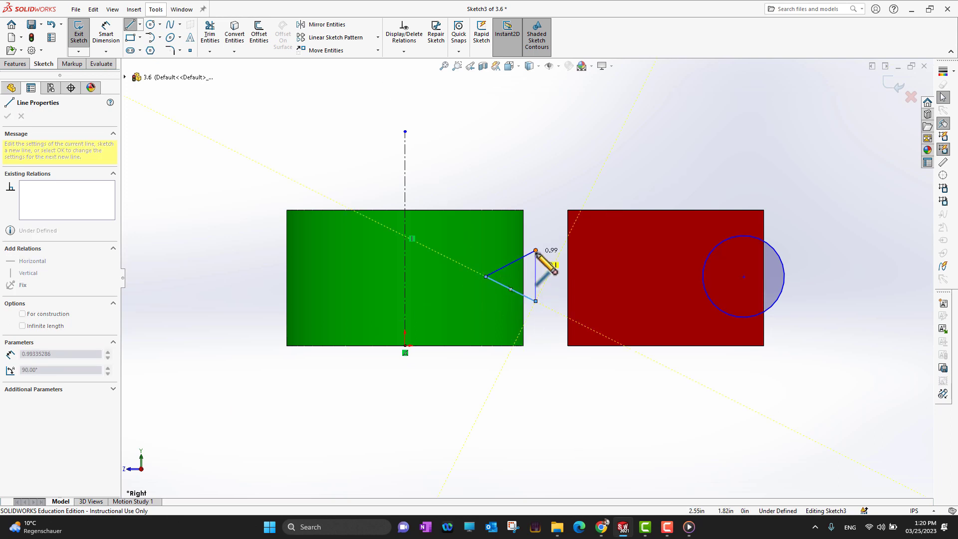
{"action": "left_click", "coordinate": [536, 251]}
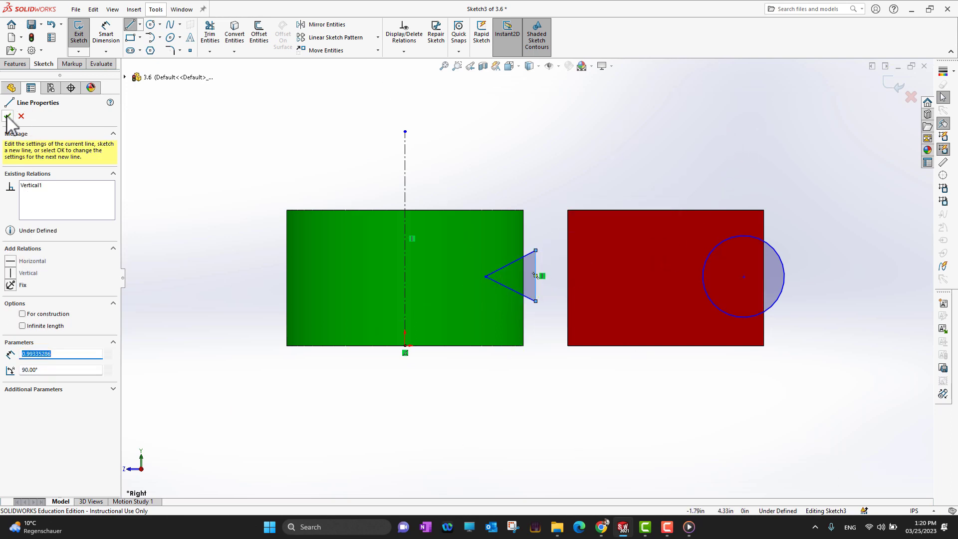
{"action": "left_click", "coordinate": [21, 117]}
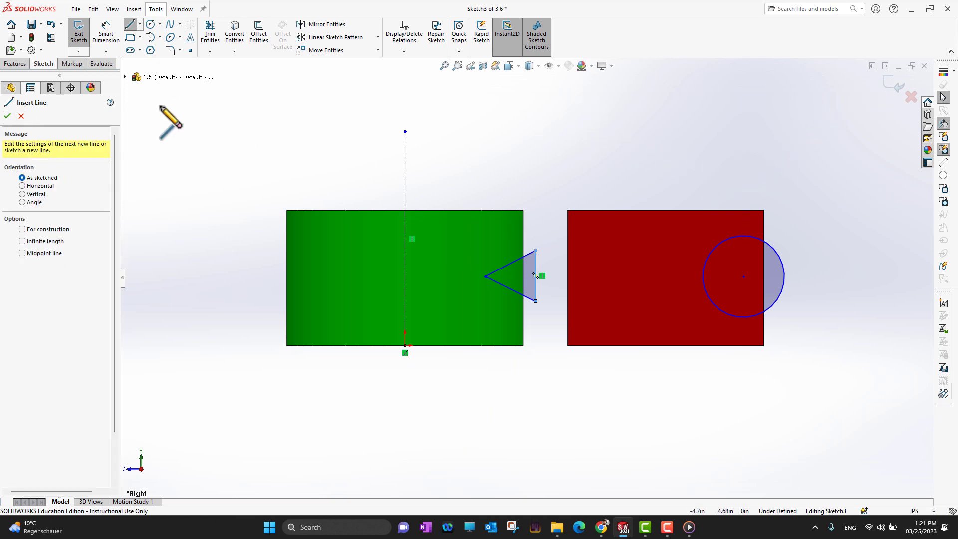
{"action": "left_click", "coordinate": [8, 116]}
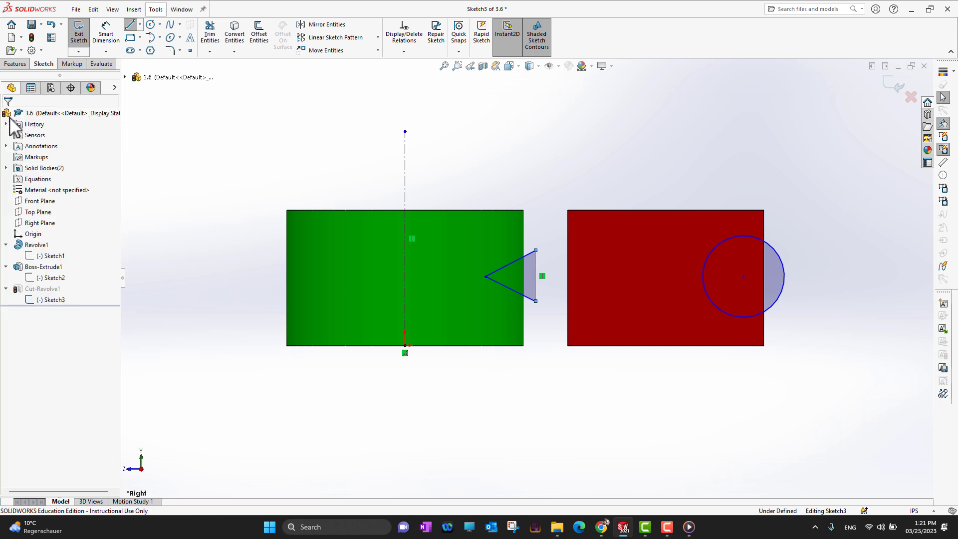
{"action": "left_click", "coordinate": [890, 89]}
- Exit Sketch3 and edit Cut-Revolve1 so its feature scope covers all bodies, cutting both the cylinder and the block
{"action": "middle_click_drag", "start_coordinate": [811, 195], "coordinate": [582, 457]}
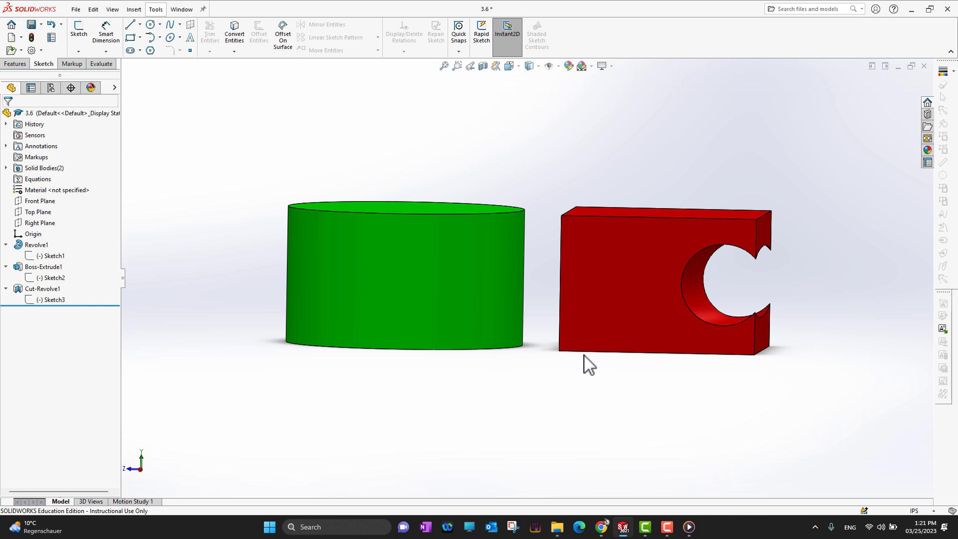
{"action": "left_click", "coordinate": [20, 291]}
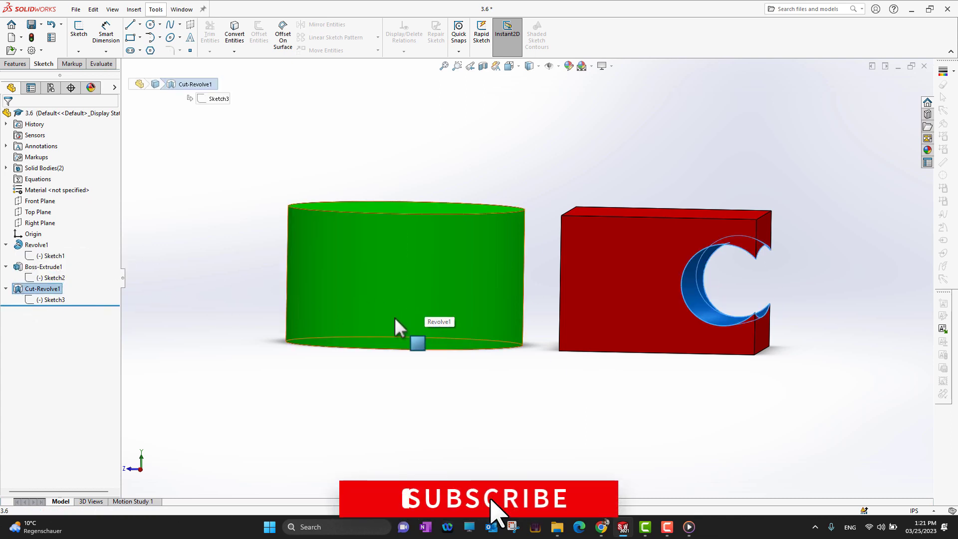
{"action": "left_click", "coordinate": [19, 290]}
{"action": "left_click", "coordinate": [27, 259]}
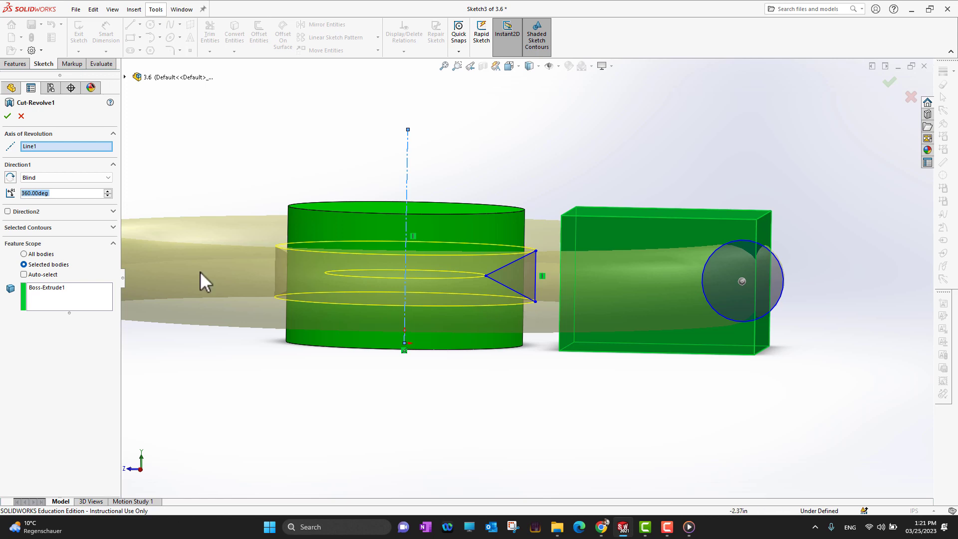
{"action": "left_click", "coordinate": [24, 254]}
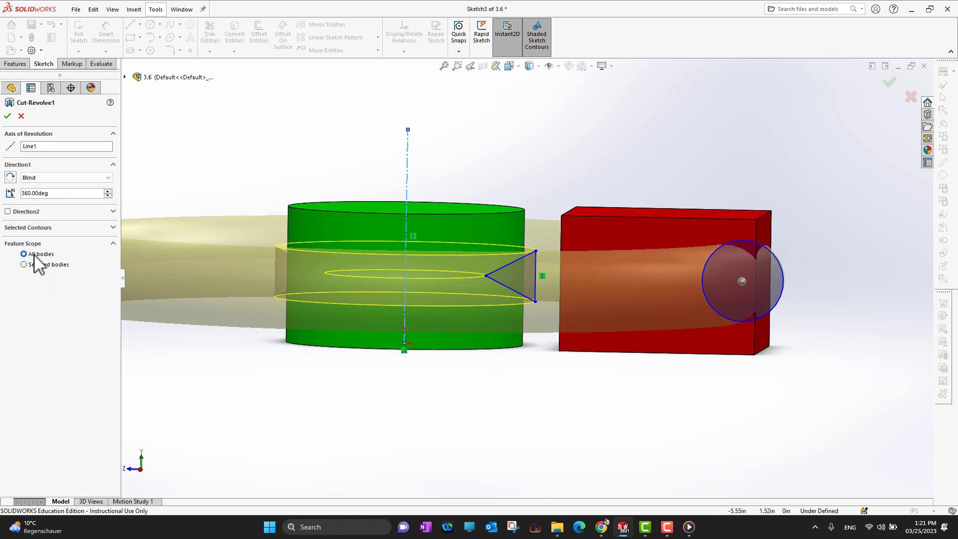
{"action": "middle_click_drag", "start_coordinate": [535, 150], "coordinate": [540, 219]}
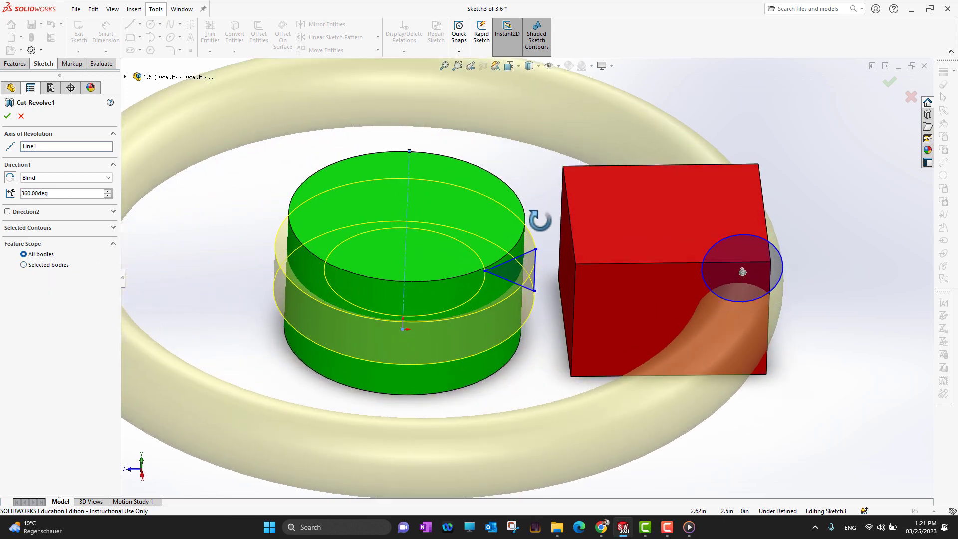
{"action": "scroll", "coordinate": [506, 321], "scroll_direction": "up", "scroll_amount": 2}
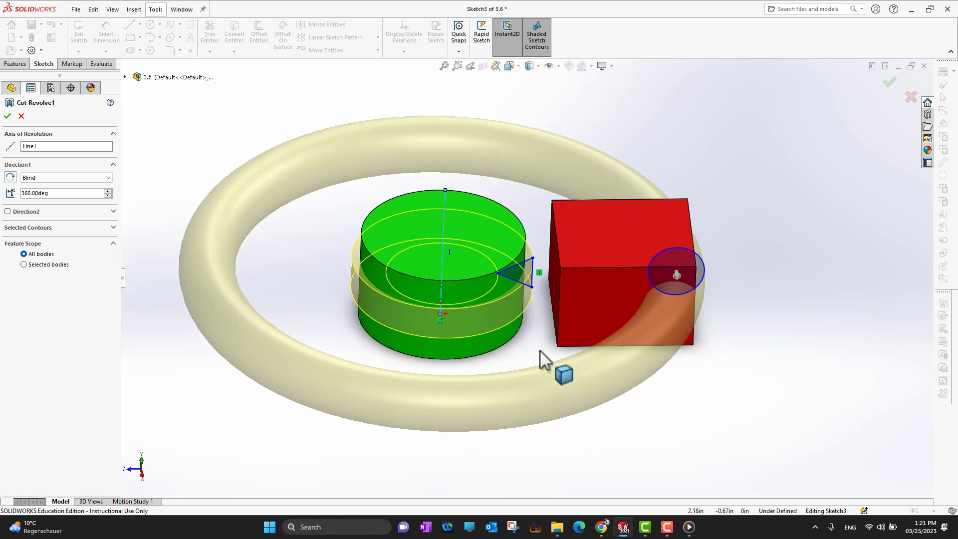
{"action": "left_click", "coordinate": [8, 117]}
{"action": "middle_click_drag", "start_coordinate": [514, 447], "coordinate": [517, 360]}
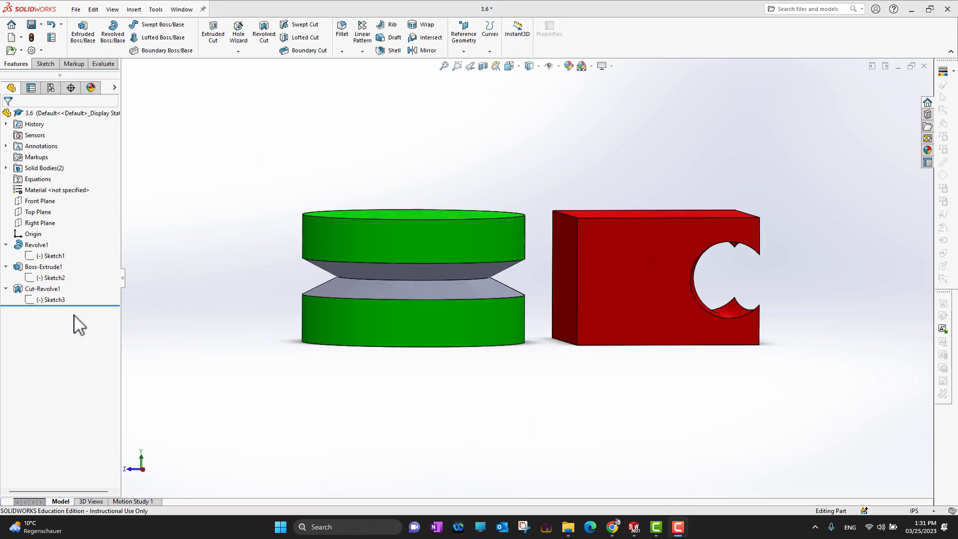
- Open Cut-Revolve1 for editing and set its Direction 1 angle to 30 degrees
{"action": "left_click", "coordinate": [26, 289]}
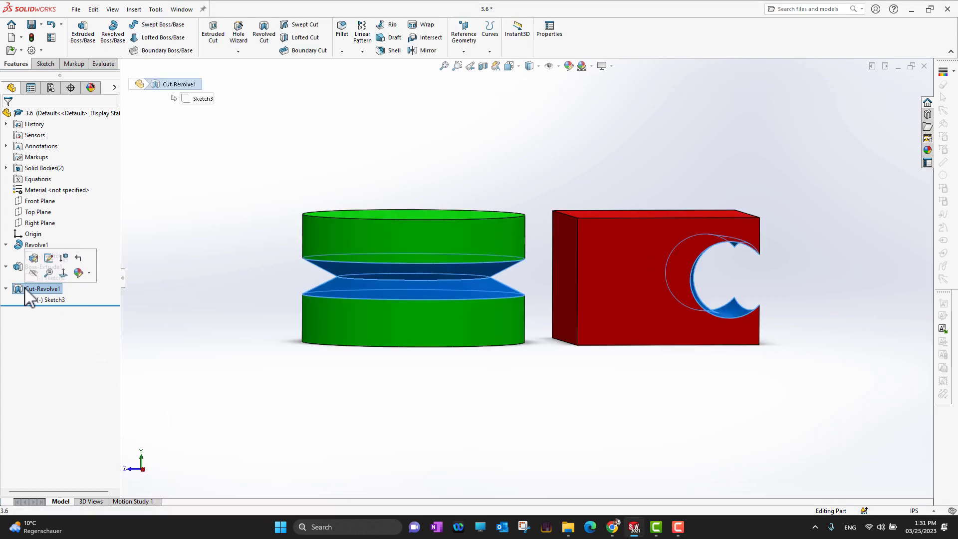
{"action": "left_click", "coordinate": [32, 260]}
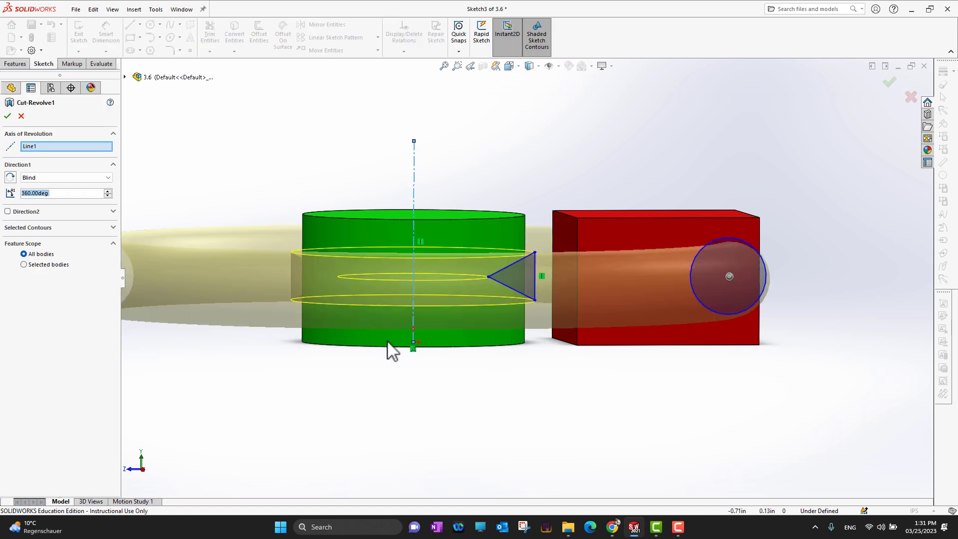
{"action": "middle_click_drag", "start_coordinate": [507, 193], "coordinate": [505, 261]}
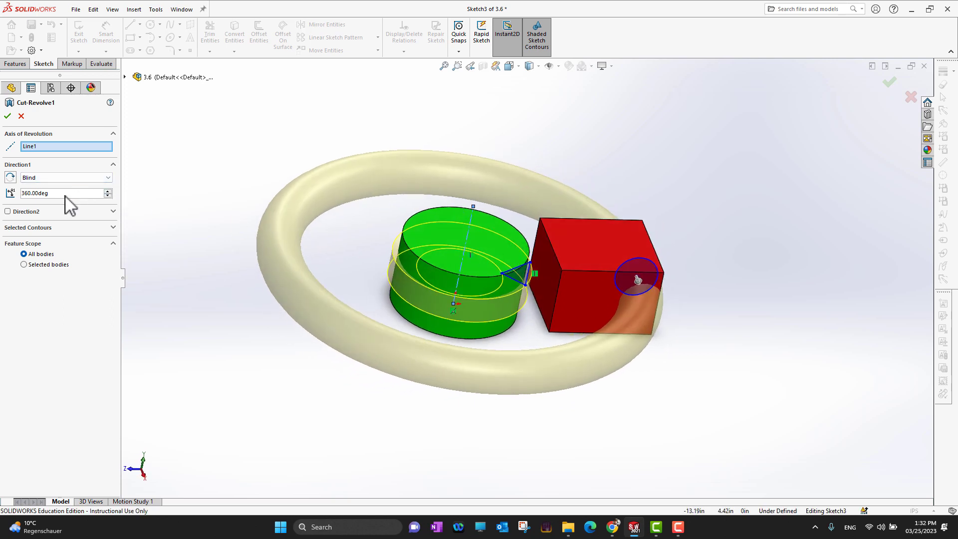
{"action": "left_click_drag", "start_coordinate": [72, 197], "coordinate": [3, 197]}
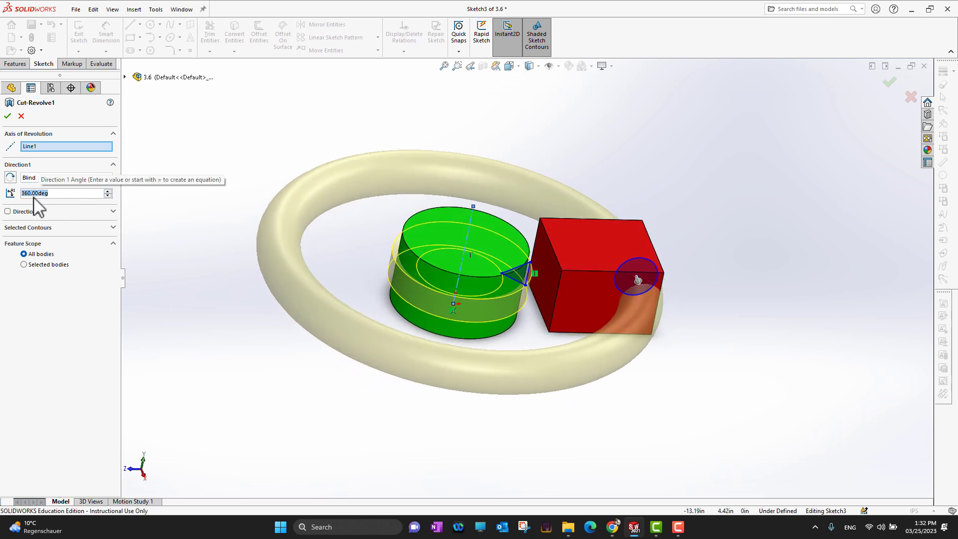
{"action": "type", "text": "30"}
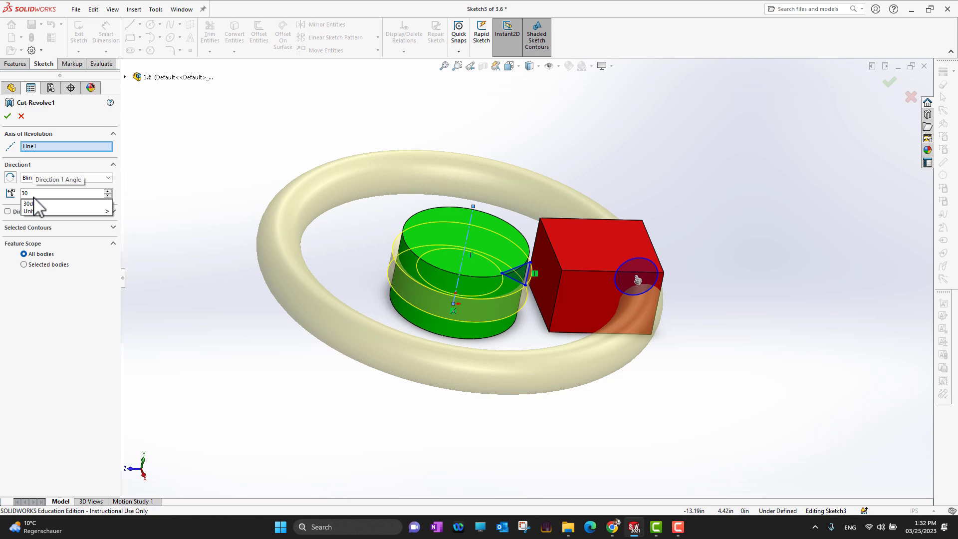
{"action": "key", "text": "Return"}
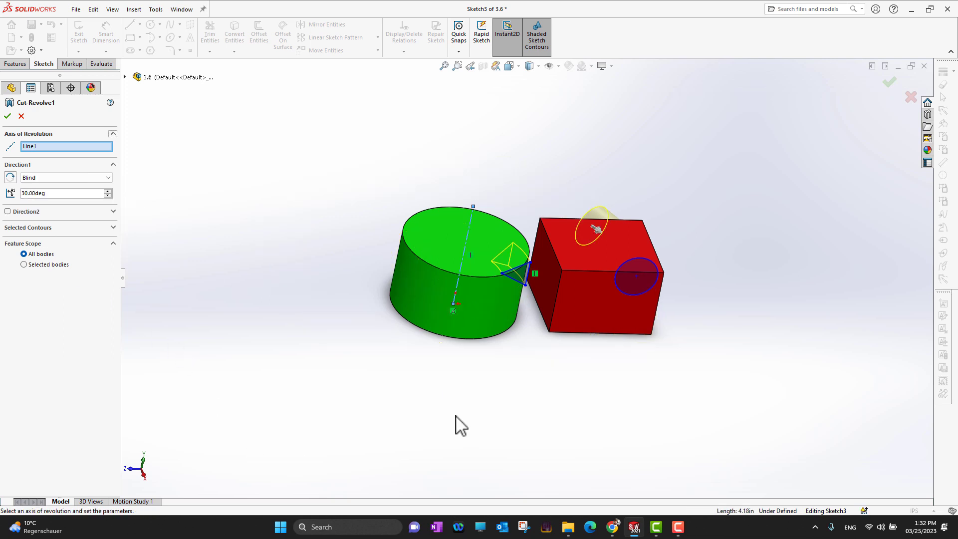
- Reverse the revolved cut's direction, set its Direction 1 angle to 40 degrees, and accept the feature
{"action": "middle_click_drag", "start_coordinate": [674, 457], "coordinate": [588, 462]}
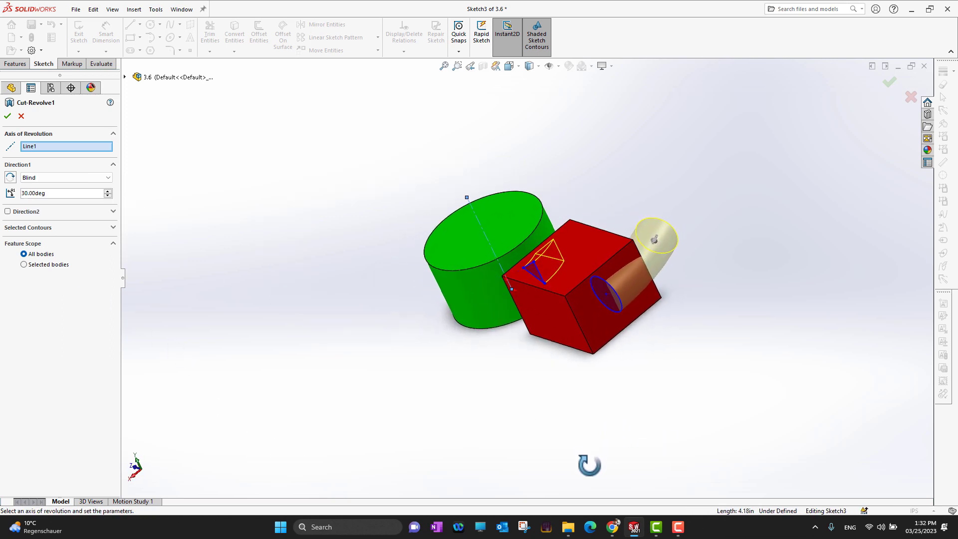
{"action": "middle_click_drag", "start_coordinate": [469, 412], "coordinate": [524, 438]}
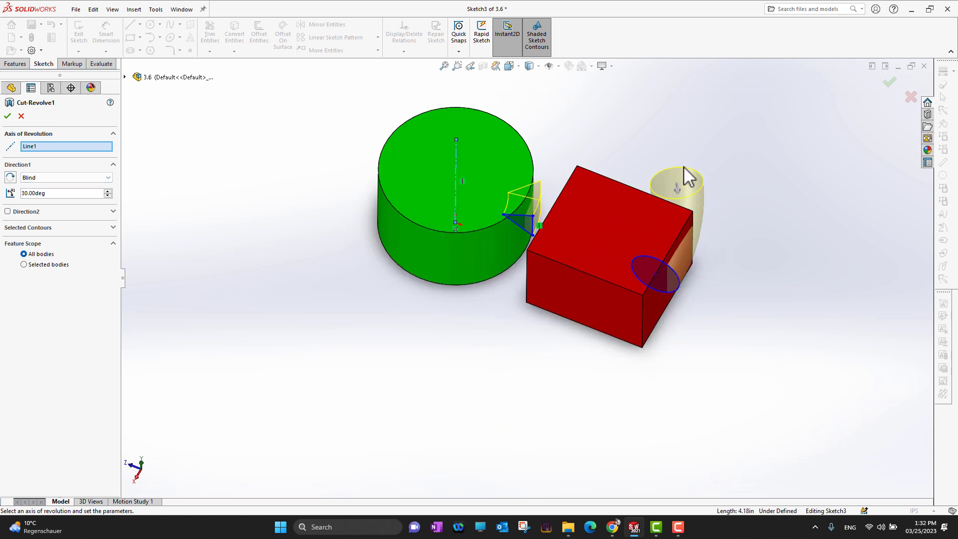
{"action": "left_click", "coordinate": [11, 179]}
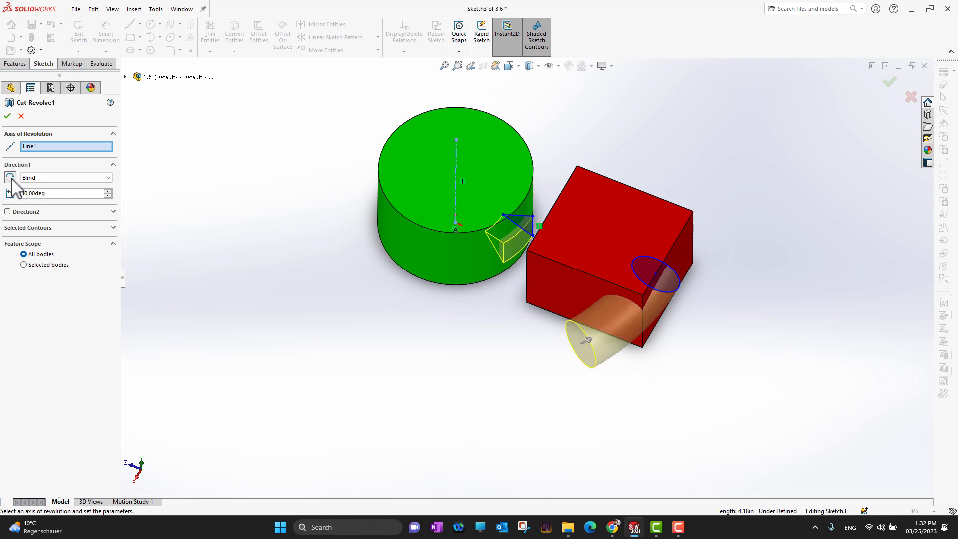
{"action": "double_click", "coordinate": [61, 197]}
{"action": "type", "text": "40"}
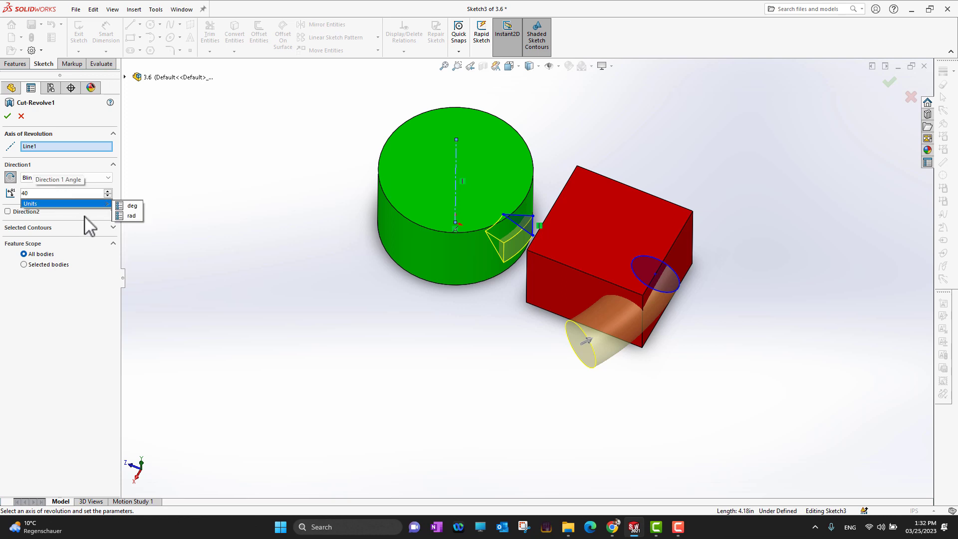
{"action": "key", "text": "Return"}
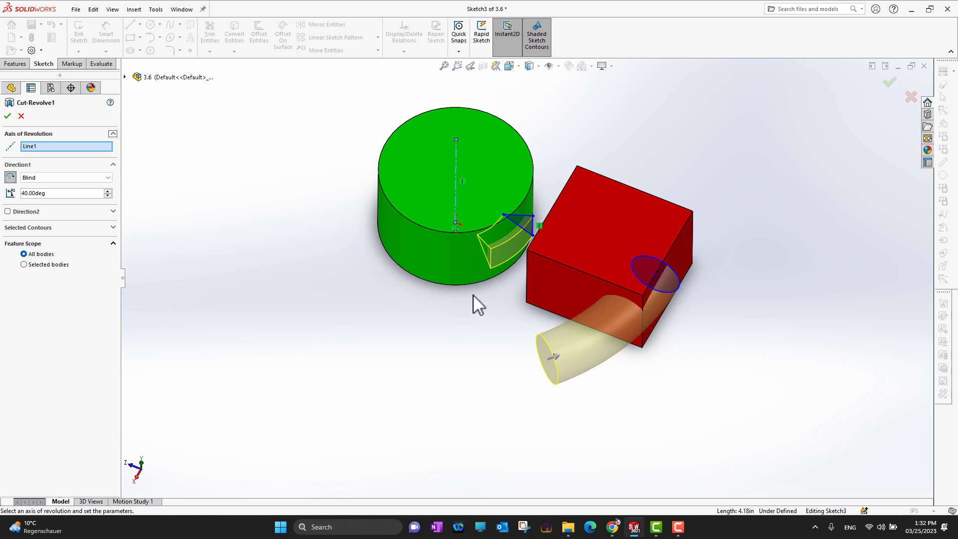
{"action": "left_click", "coordinate": [8, 116]}
{"action": "middle_click_drag", "start_coordinate": [578, 434], "coordinate": [582, 316]}
{"action": "scroll", "coordinate": [479, 293], "scroll_direction": "down", "scroll_amount": 3}
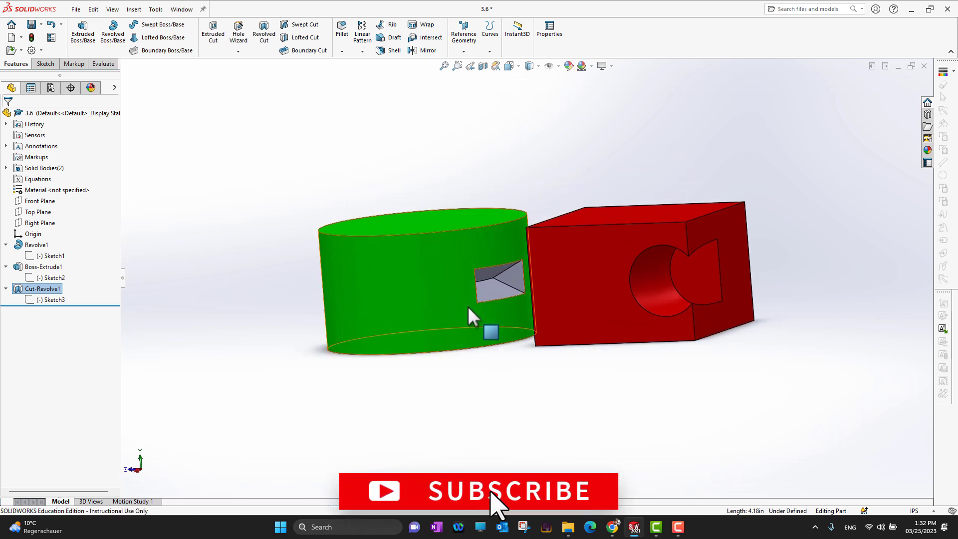
{"action": "scroll", "coordinate": [537, 413], "scroll_direction": "up", "scroll_amount": 1}
{"action": "middle_click_drag", "start_coordinate": [536, 413], "coordinate": [518, 418]}
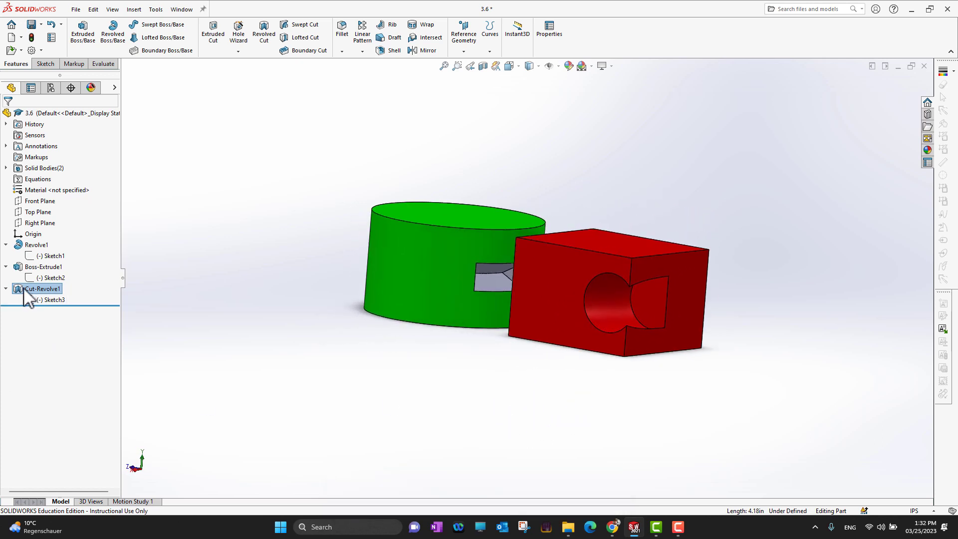
- Open Cut-Revolve1 for editing again and view the preview of its revolved profiles from above
{"action": "left_click", "coordinate": [31, 300]}
{"action": "left_click", "coordinate": [31, 259]}
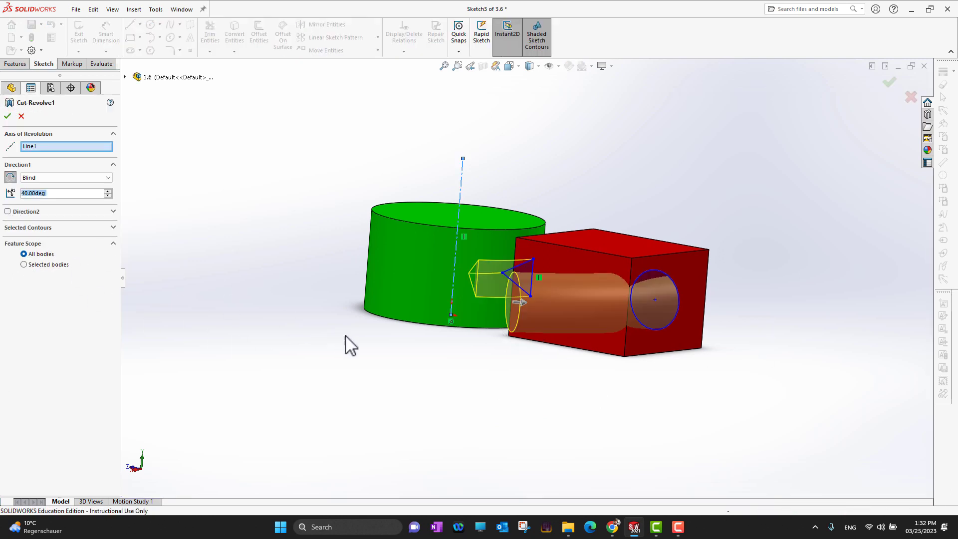
{"action": "middle_click_drag", "start_coordinate": [349, 345], "coordinate": [324, 428]}
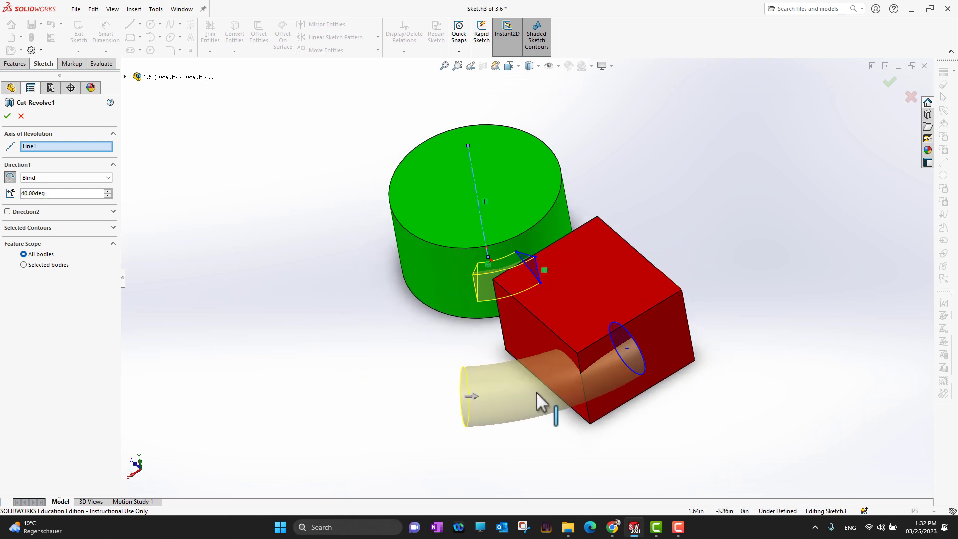